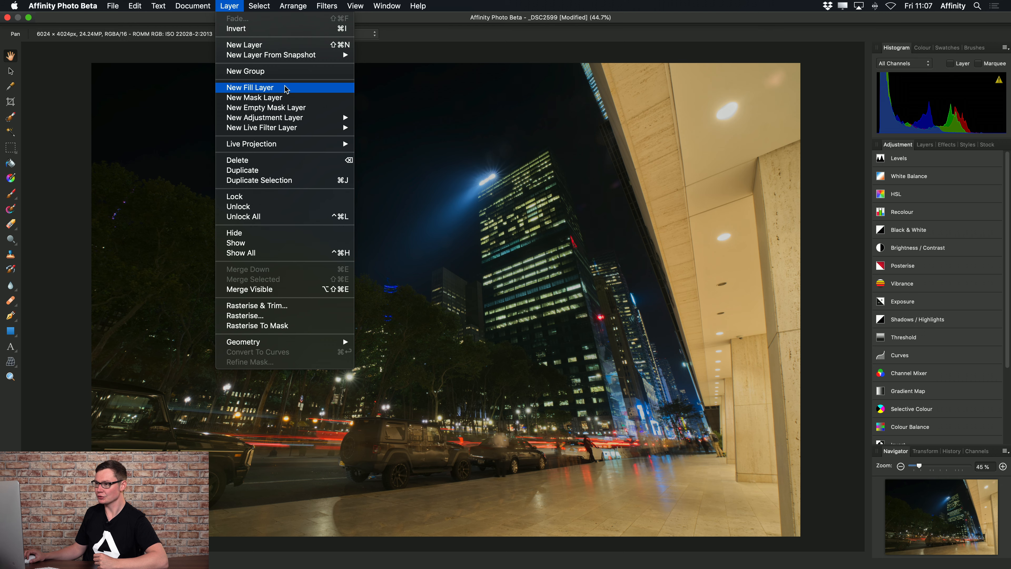
# - Add a fill layer above the photo and draw a linear gradient from the upper middle edge down to the lower-left area
pyautogui.click(287, 88)
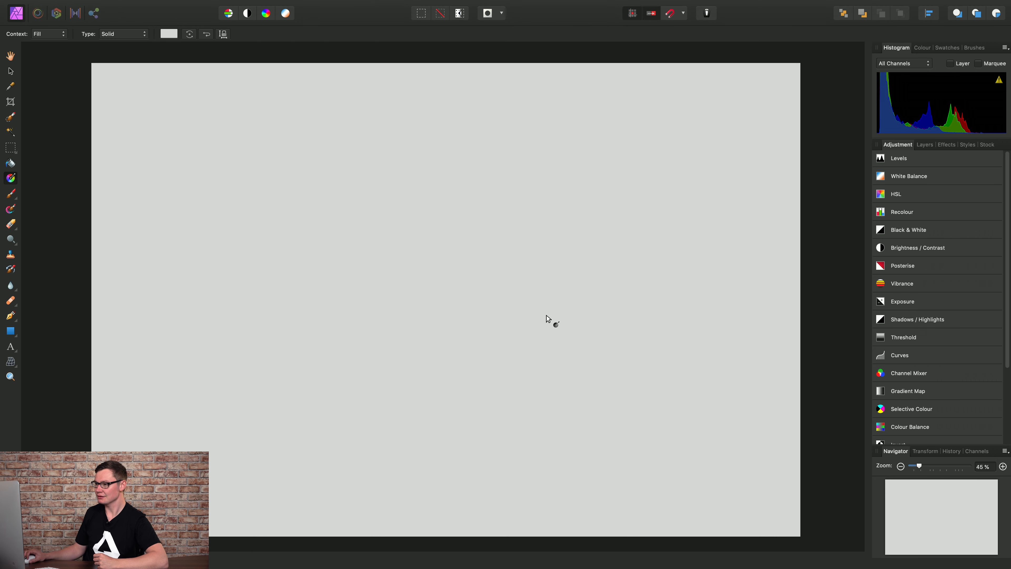
pyautogui.click(925, 145)
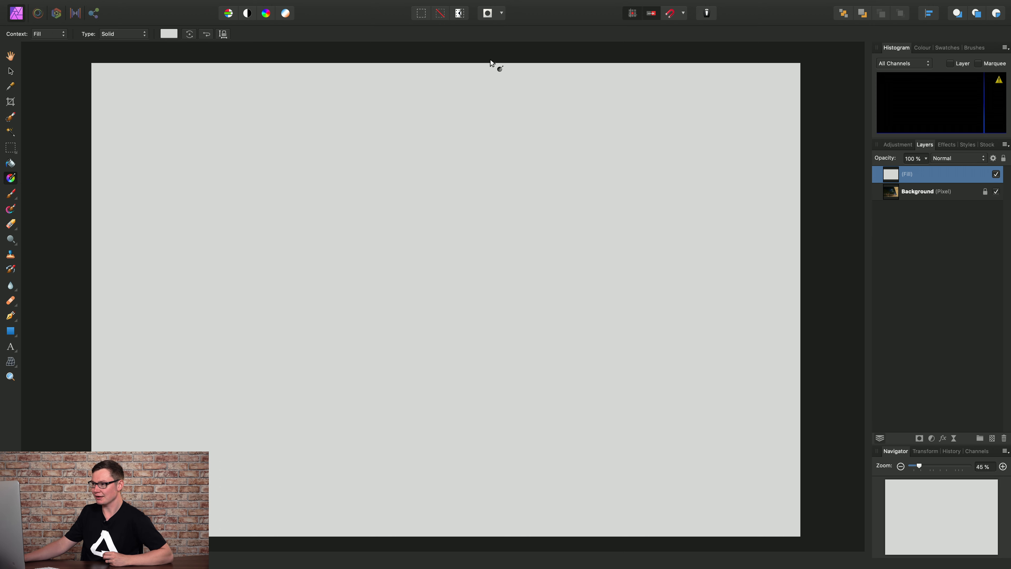
pyautogui.moveTo(491, 61); pyautogui.dragTo(258, 513)
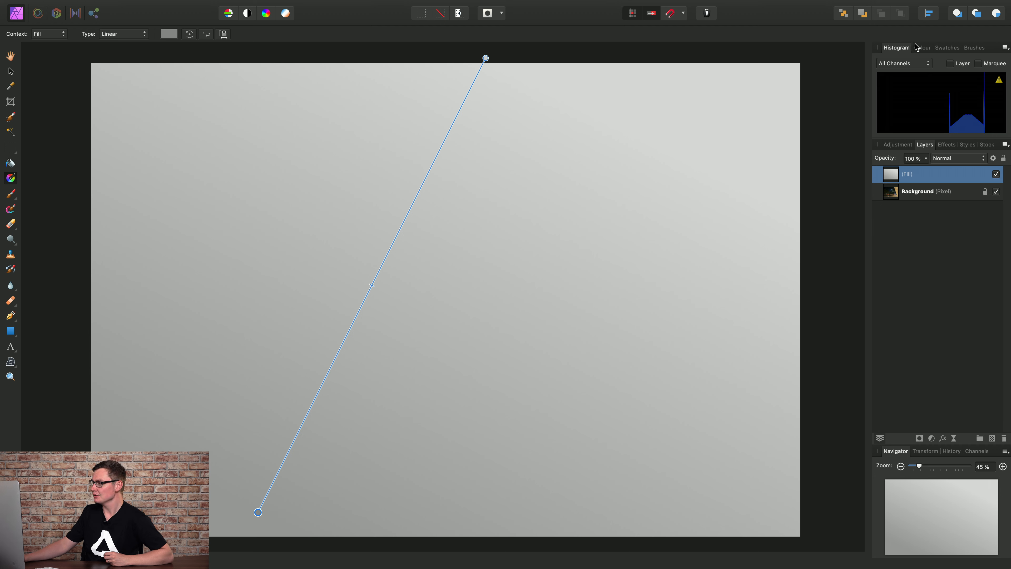
# - Colour the gradient's lower stop blue (RGB 36, 72, 236) and its upper stop black (RGB 0, 0, 0)
pyautogui.click(922, 48)
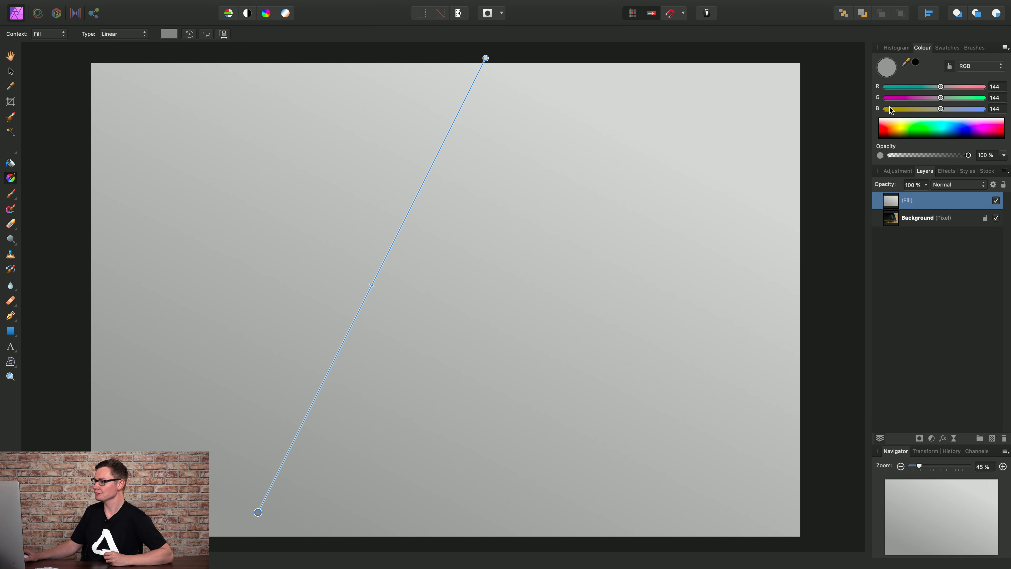
pyautogui.moveTo(941, 112); pyautogui.dragTo(913, 97)
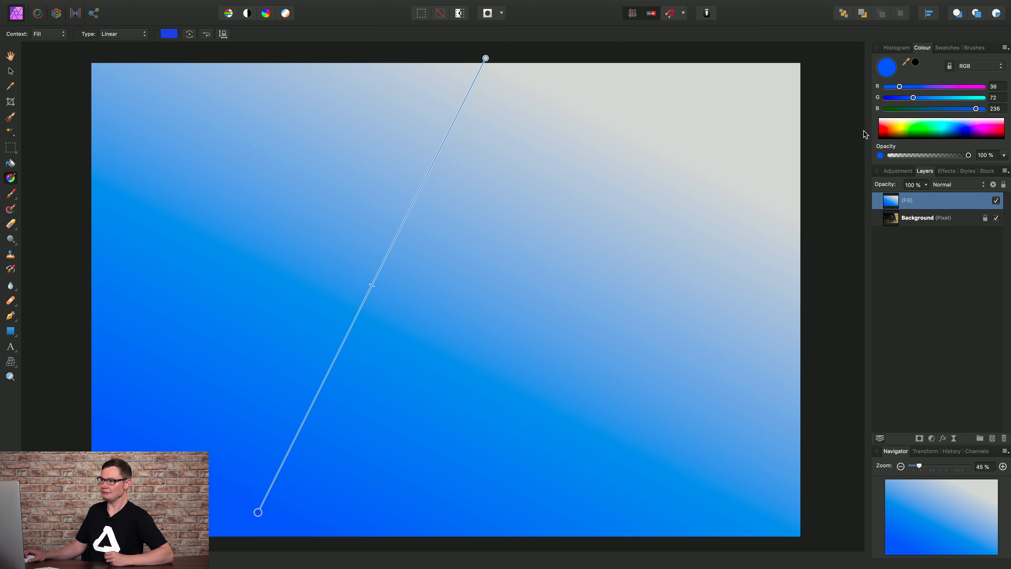
pyautogui.click(486, 58)
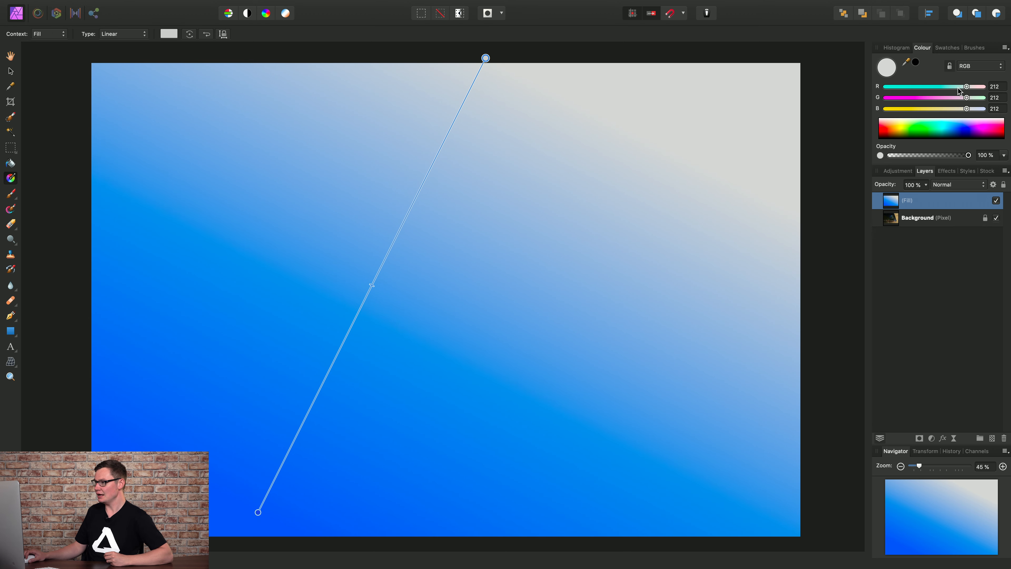
pyautogui.moveTo(966, 86); pyautogui.dragTo(855, 94)
pyautogui.moveTo(966, 98); pyautogui.dragTo(866, 101)
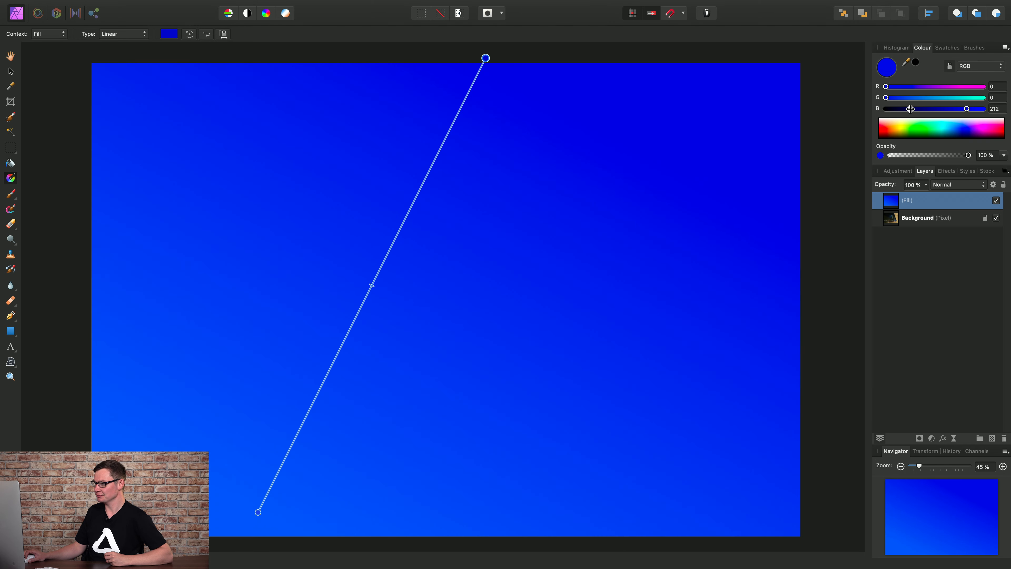
pyautogui.moveTo(966, 109); pyautogui.dragTo(840, 111)
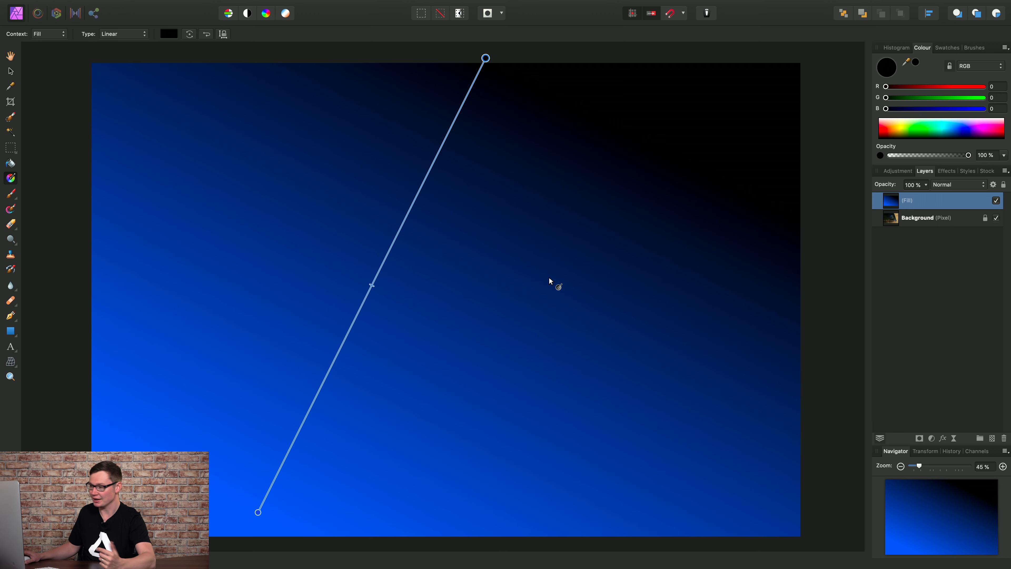
# - Set the gradient fill layer's blend mode to Screen and shift both gradient end points slightly to the right
pyautogui.click(980, 187)
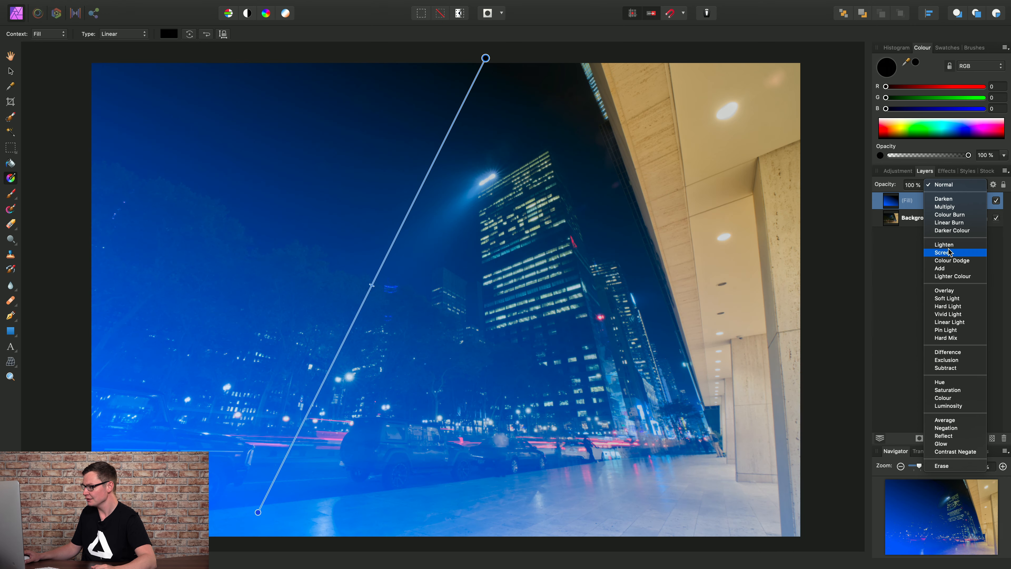
pyautogui.click(951, 254)
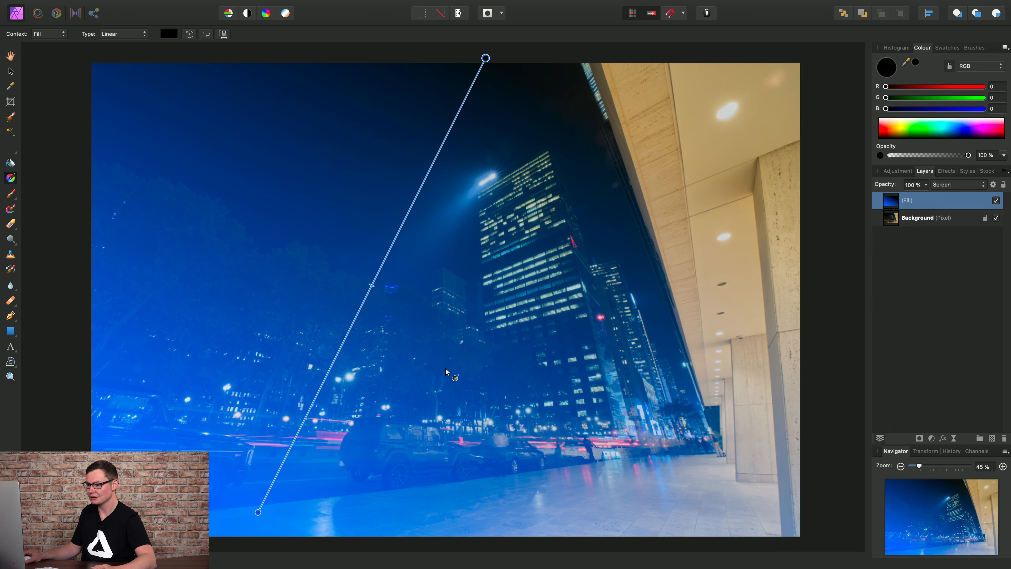
pyautogui.click(258, 513)
pyautogui.moveTo(258, 512); pyautogui.dragTo(319, 517)
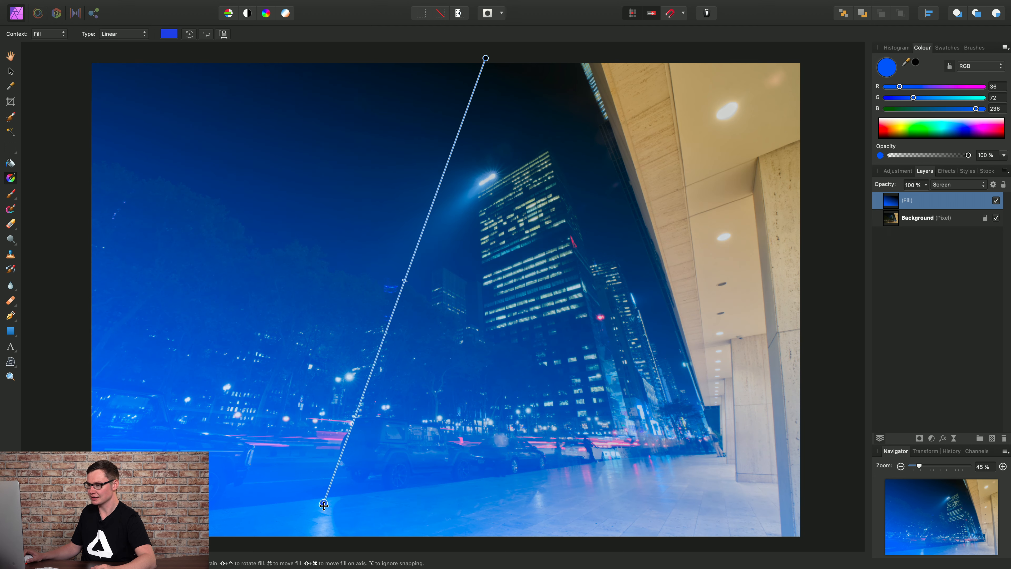
pyautogui.moveTo(484, 60)
pyautogui.mouseDown()
pyautogui.moveTo(423, 115)
pyautogui.moveTo(381, 195)
pyautogui.moveTo(393, 50)
pyautogui.moveTo(499, 56)
pyautogui.mouseUp()
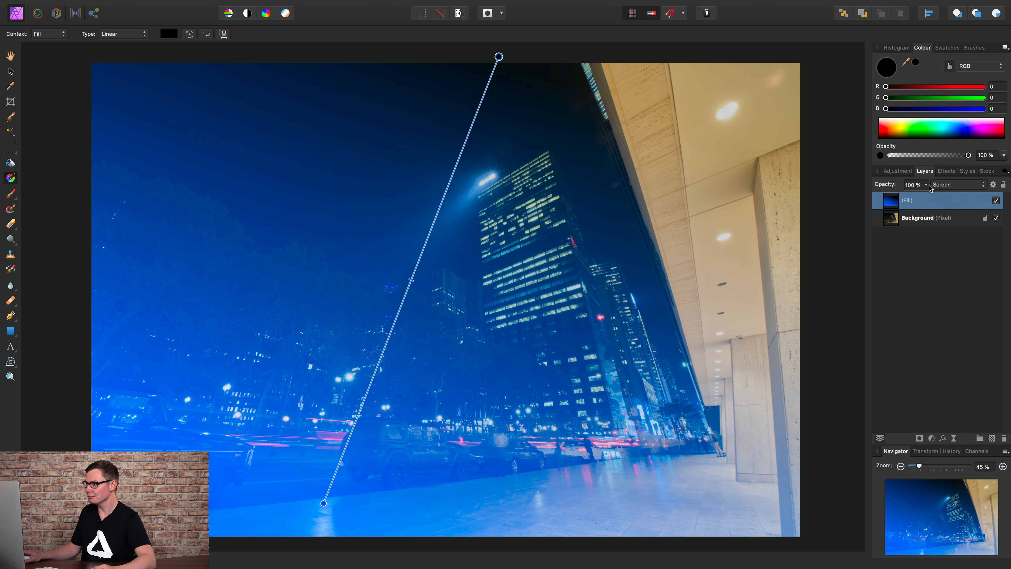
# - Reduce the gradient fill layer's opacity to 25%
pyautogui.click(926, 184)
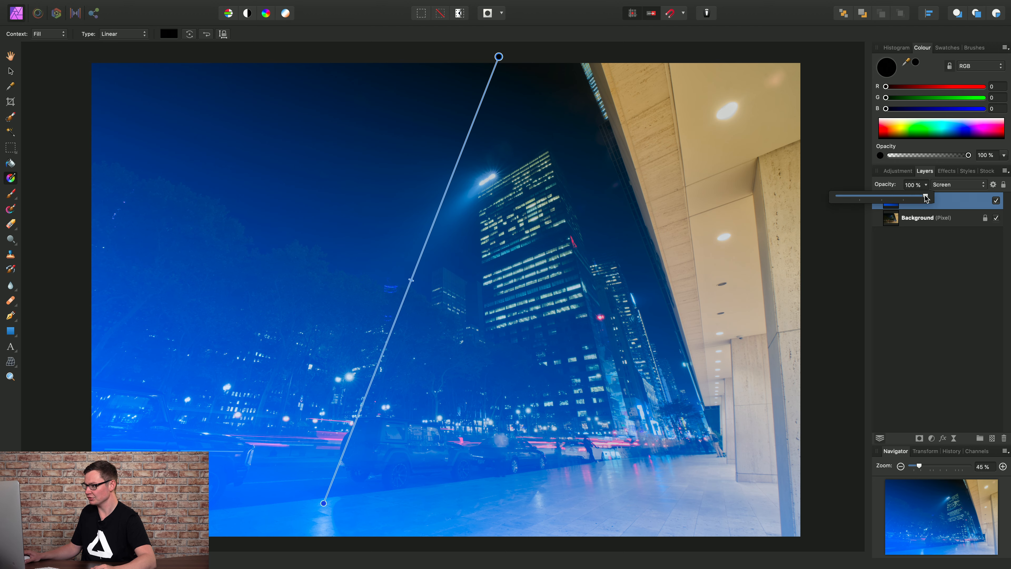
pyautogui.moveTo(930, 196); pyautogui.dragTo(862, 211)
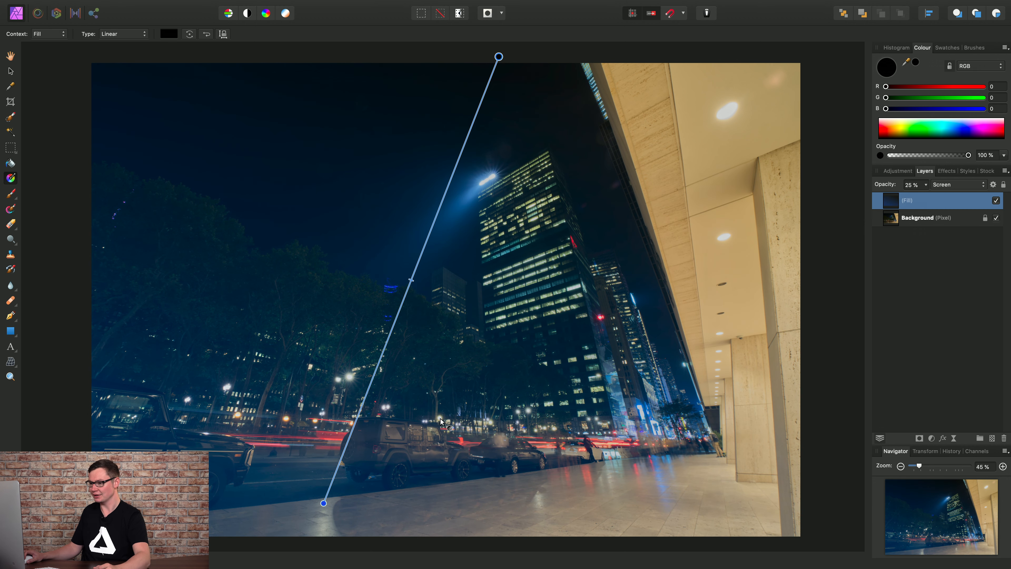
# - Move the gradient's lower stop a little further right and recolour it to RGB 36, 80, 215
pyautogui.click(324, 503)
pyautogui.moveTo(324, 502); pyautogui.dragTo(352, 497)
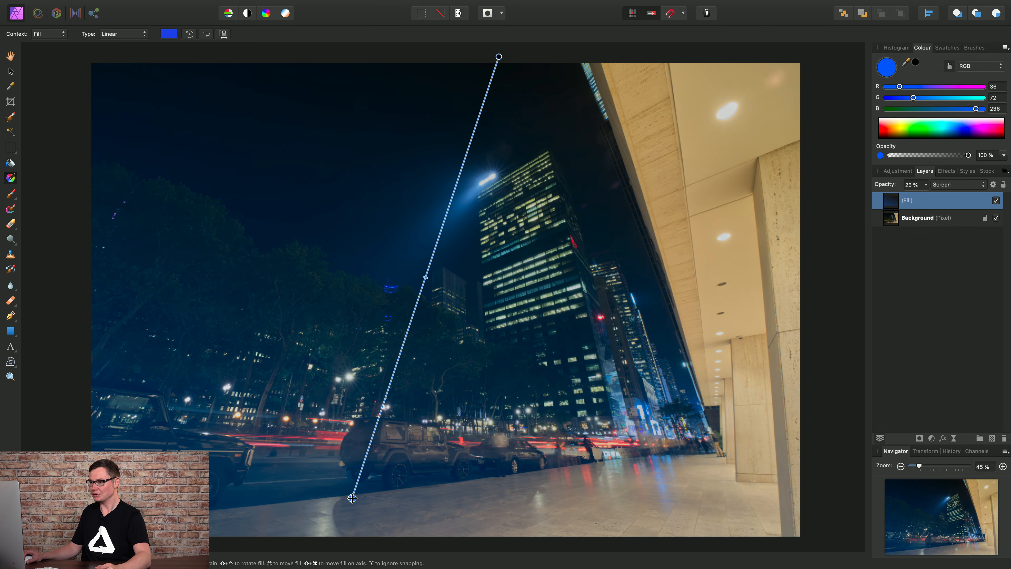
pyautogui.moveTo(934, 98)
pyautogui.mouseDown()
pyautogui.moveTo(971, 98)
pyautogui.moveTo(917, 102)
pyautogui.mouseUp()
pyautogui.moveTo(982, 112)
pyautogui.mouseDown()
pyautogui.moveTo(940, 109)
pyautogui.moveTo(972, 110)
pyautogui.mouseUp()
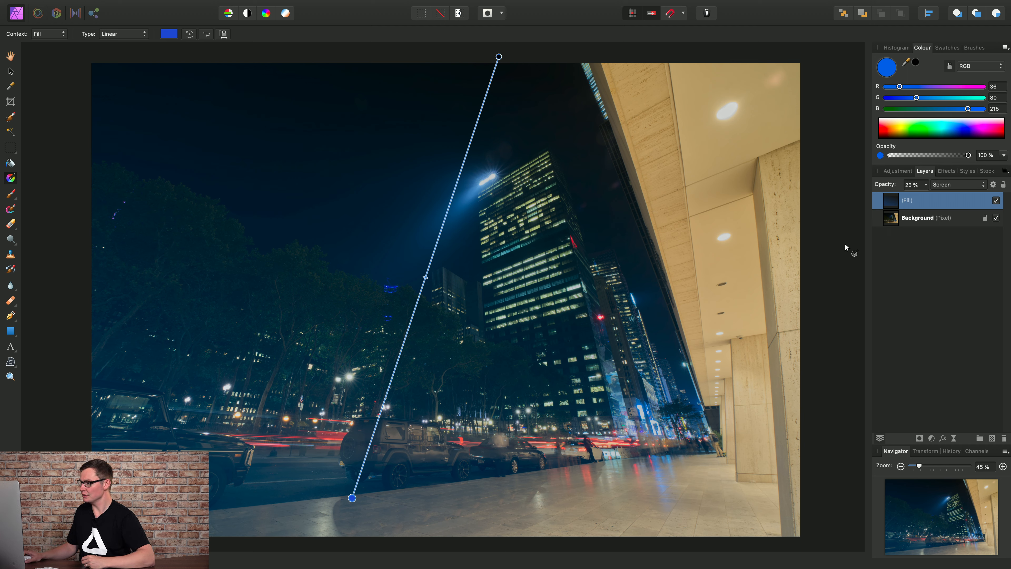
# - Reselect the fill layer with the Gradient tool, try moving the gradient's midpoint towards its upper end, and undo the move
pyautogui.click(940, 222)
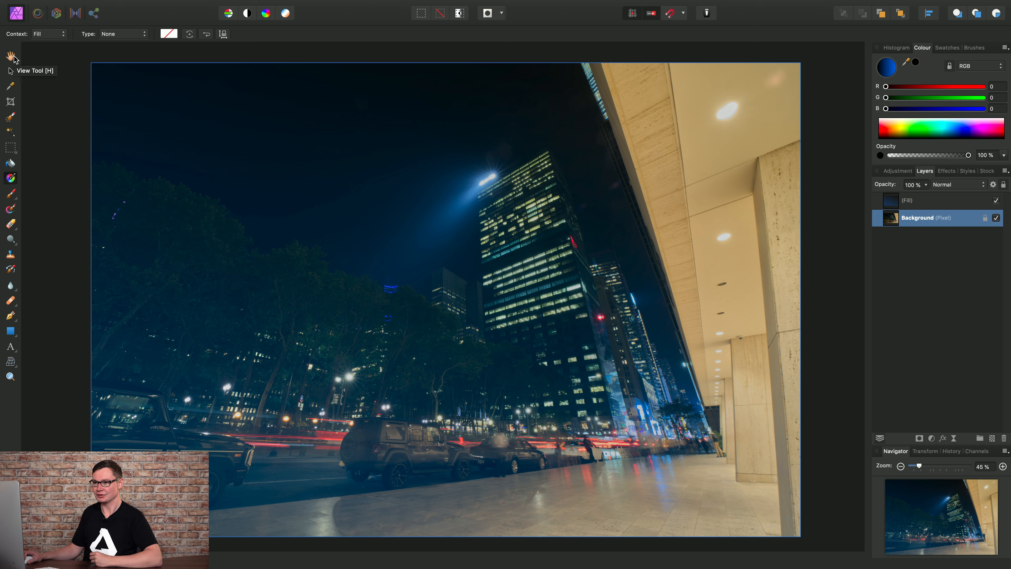
pyautogui.click(11, 57)
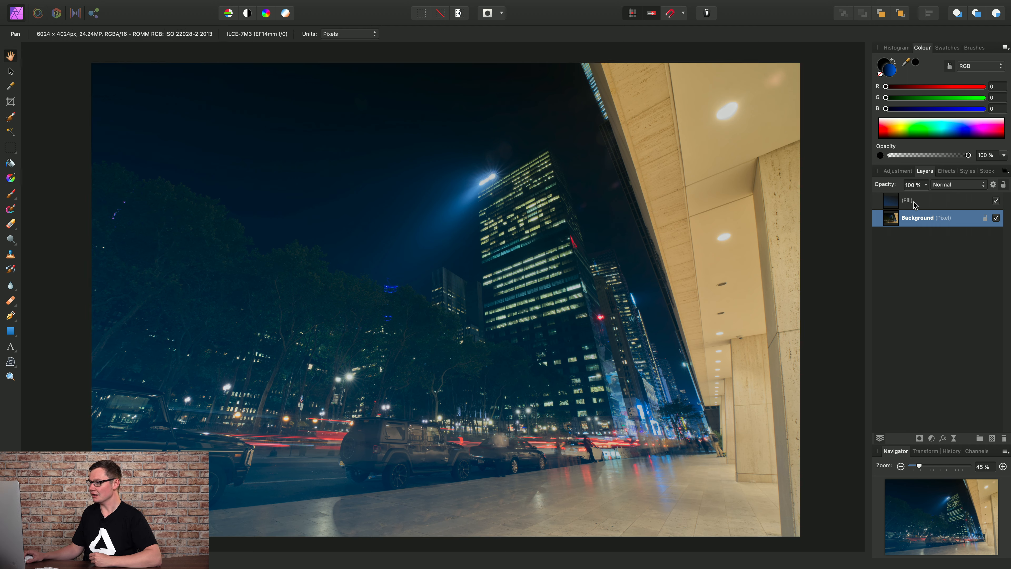
pyautogui.click(923, 204)
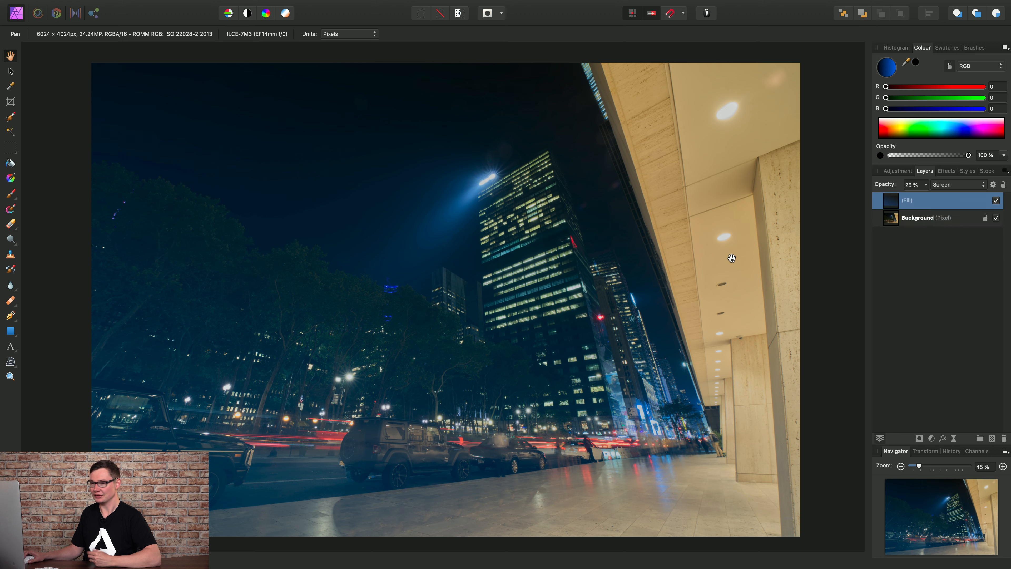
pyautogui.click(11, 178)
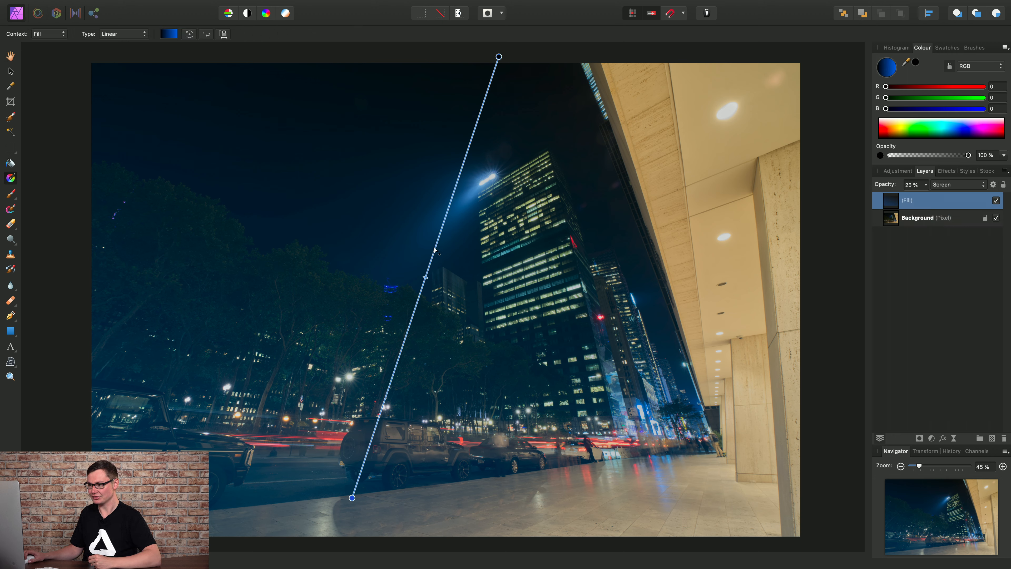
pyautogui.moveTo(426, 276); pyautogui.dragTo(487, 181)
pyautogui.press('super+z')
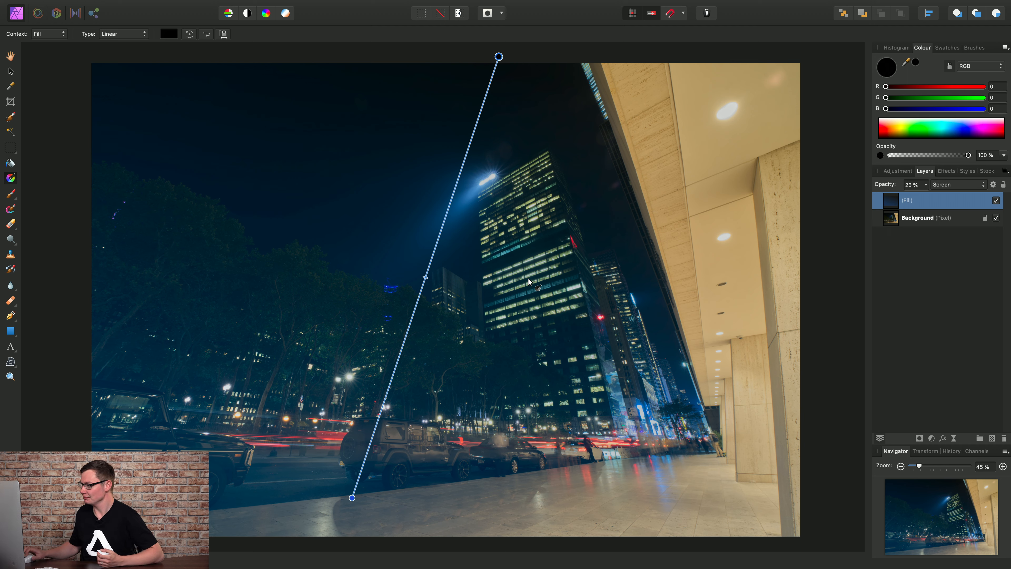
# - Delete the gradient fill layer, leaving only the Background layer
pyautogui.rightClick(887, 203)
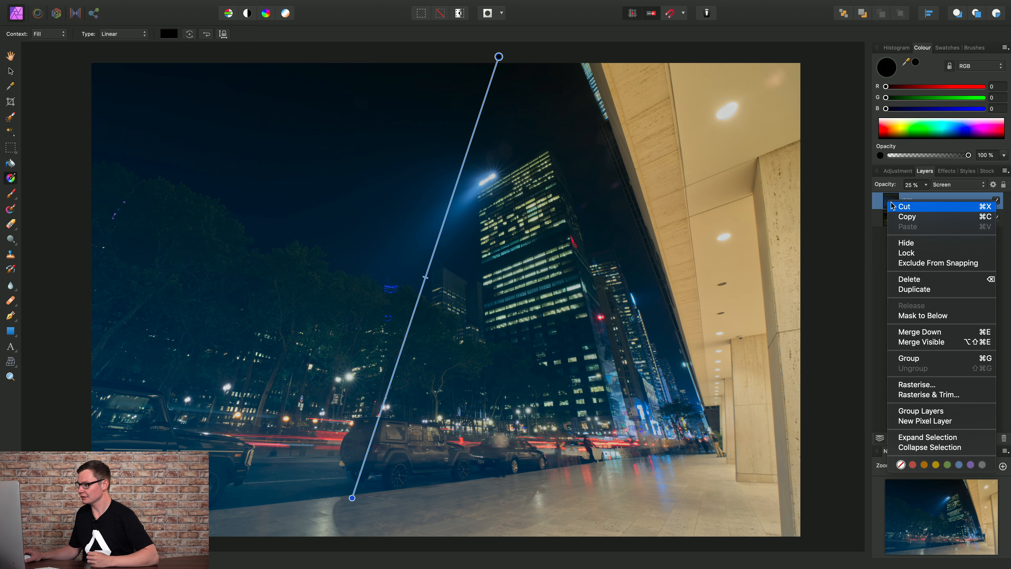
pyautogui.click(916, 280)
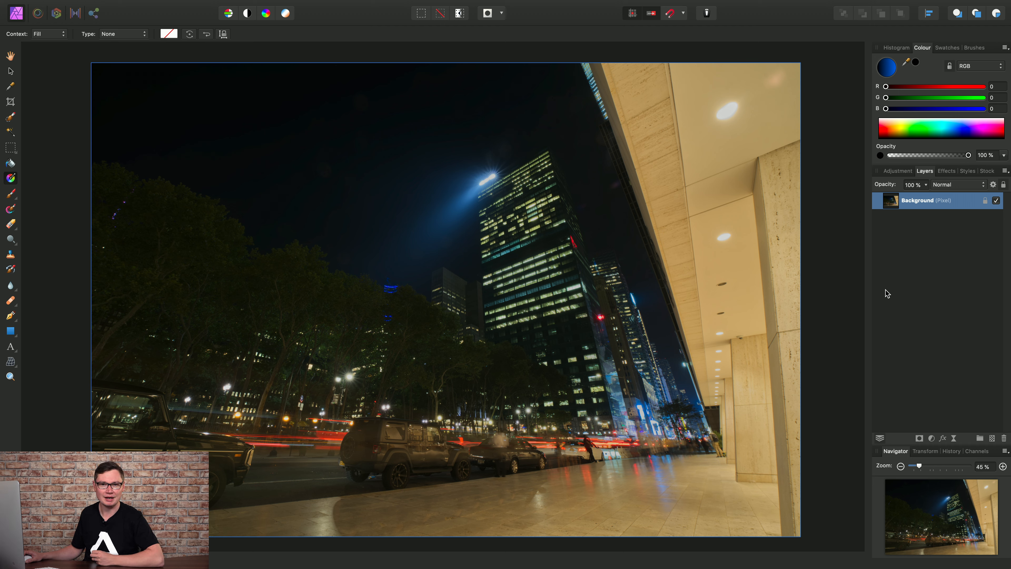
# - Create a mask layer from the Background layer's blue channel
pyautogui.click(979, 451)
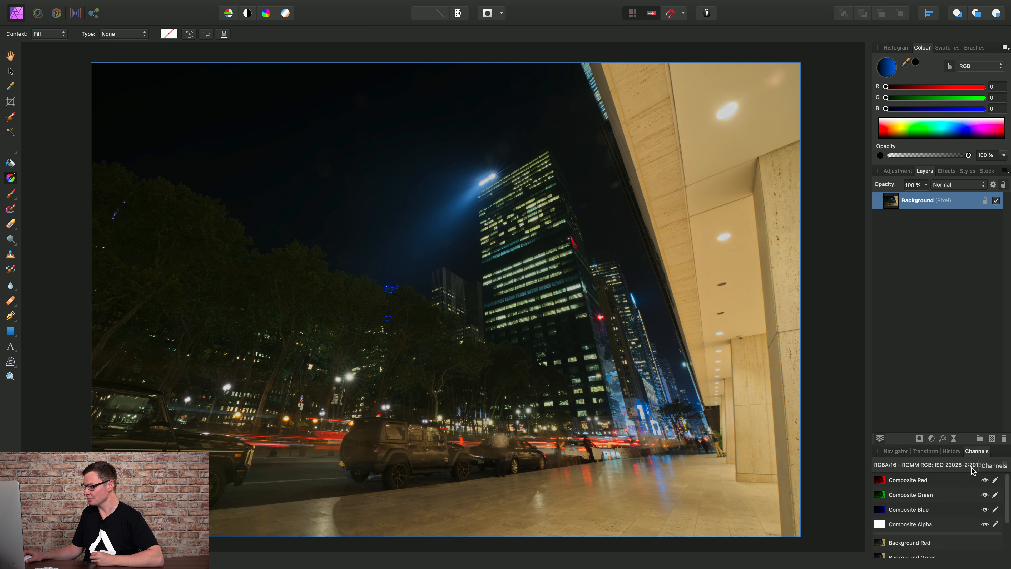
pyautogui.moveTo(1007, 486); pyautogui.dragTo(1009, 516)
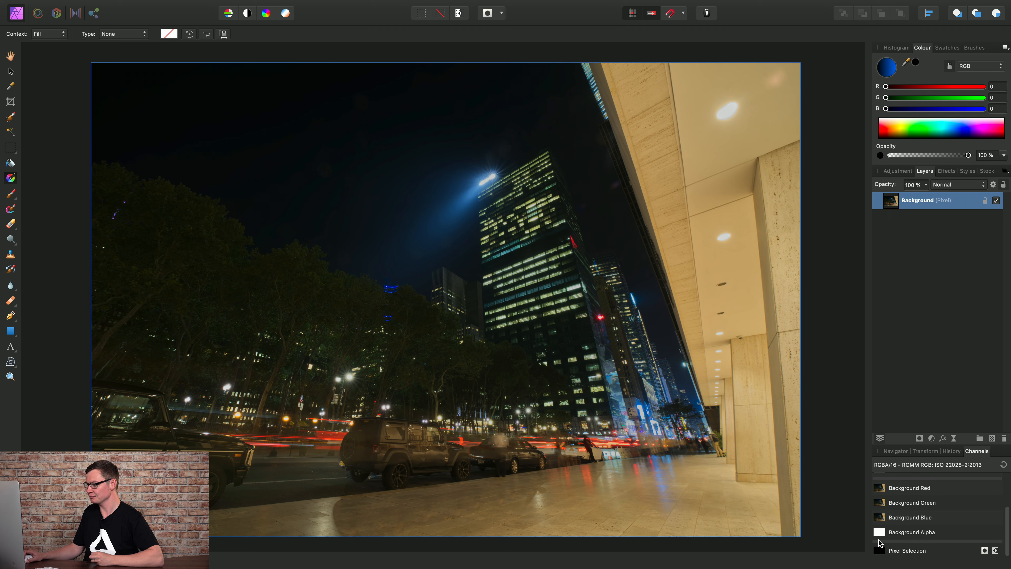
pyautogui.rightClick(880, 521)
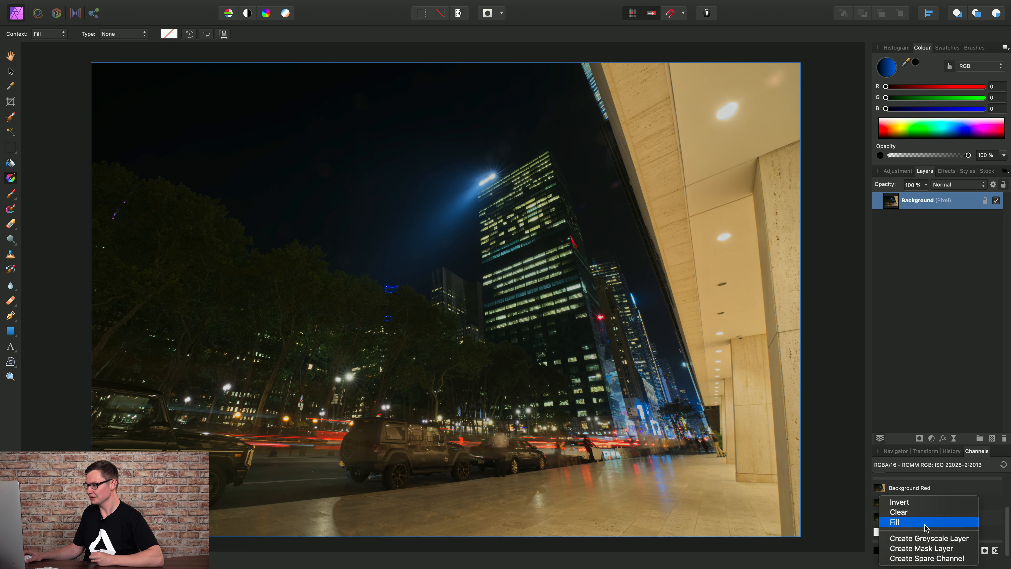
pyautogui.click(923, 549)
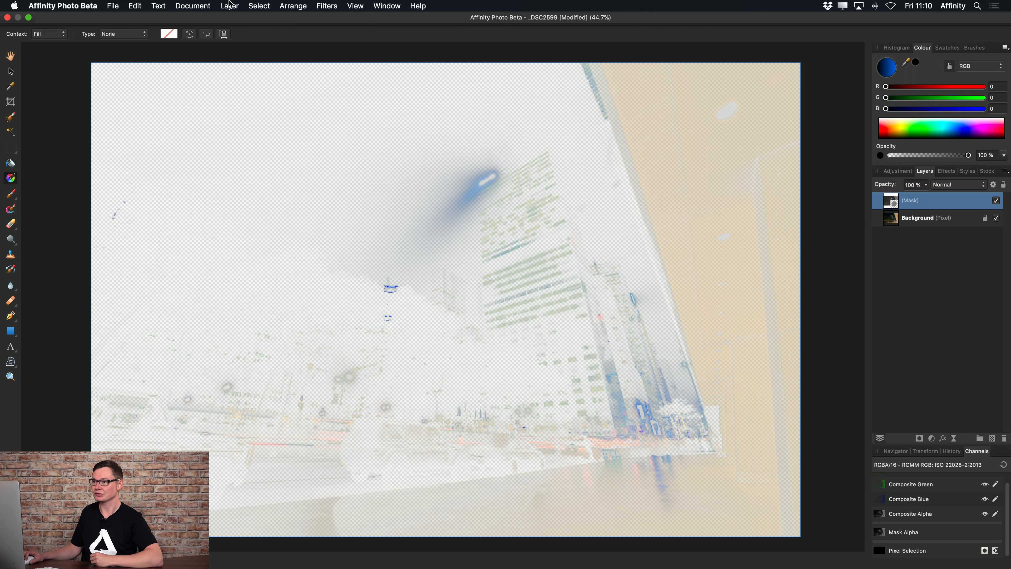
# - Add a new fill layer above the mask and colour it bright blue with RGB 0, 76, 255
pyautogui.click(230, 5)
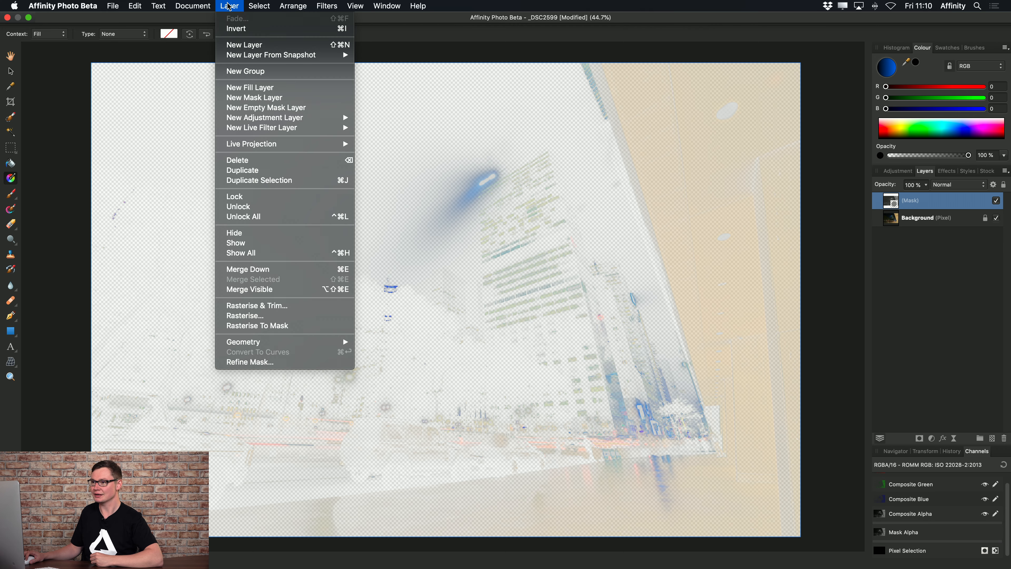
pyautogui.click(264, 88)
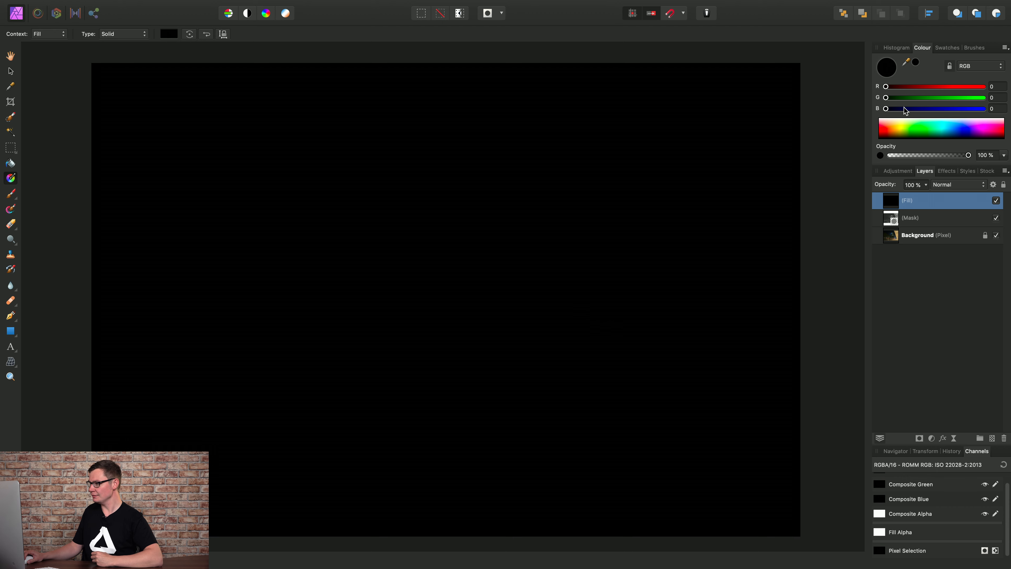
pyautogui.moveTo(905, 109); pyautogui.dragTo(983, 109)
pyautogui.moveTo(901, 98)
pyautogui.mouseDown()
pyautogui.moveTo(923, 102)
pyautogui.moveTo(915, 103)
pyautogui.mouseUp()
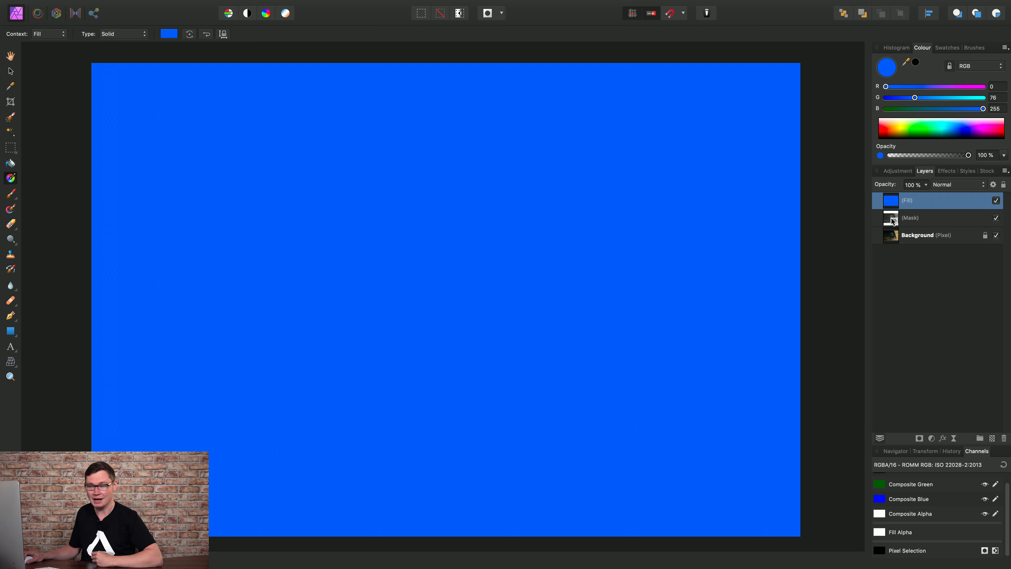
# - Apply the channel mask to the blue fill layer, expand the layer, and switch the mask off and on to compare
pyautogui.moveTo(892, 222); pyautogui.dragTo(892, 203)
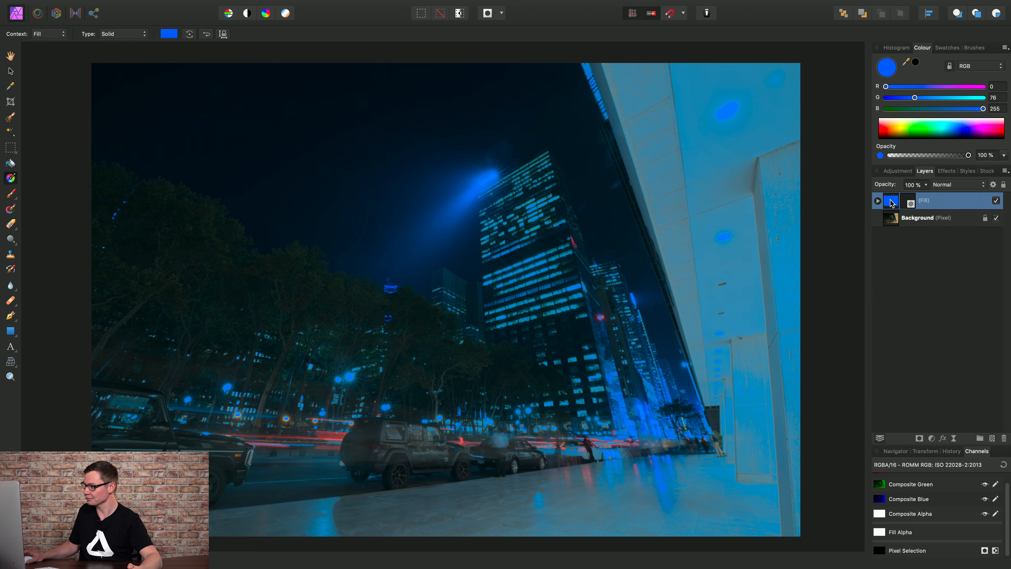
pyautogui.click(878, 202)
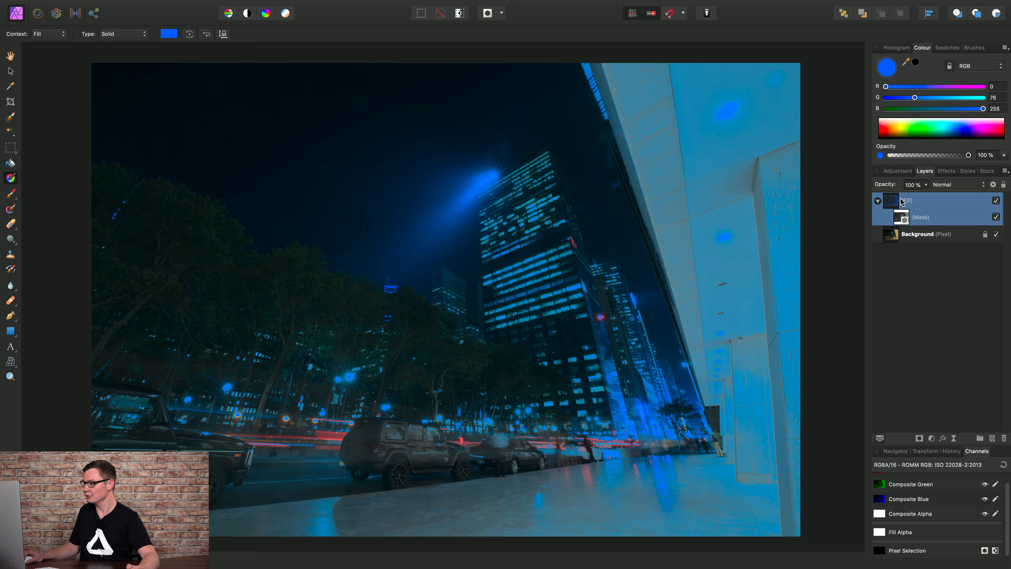
pyautogui.click(996, 217)
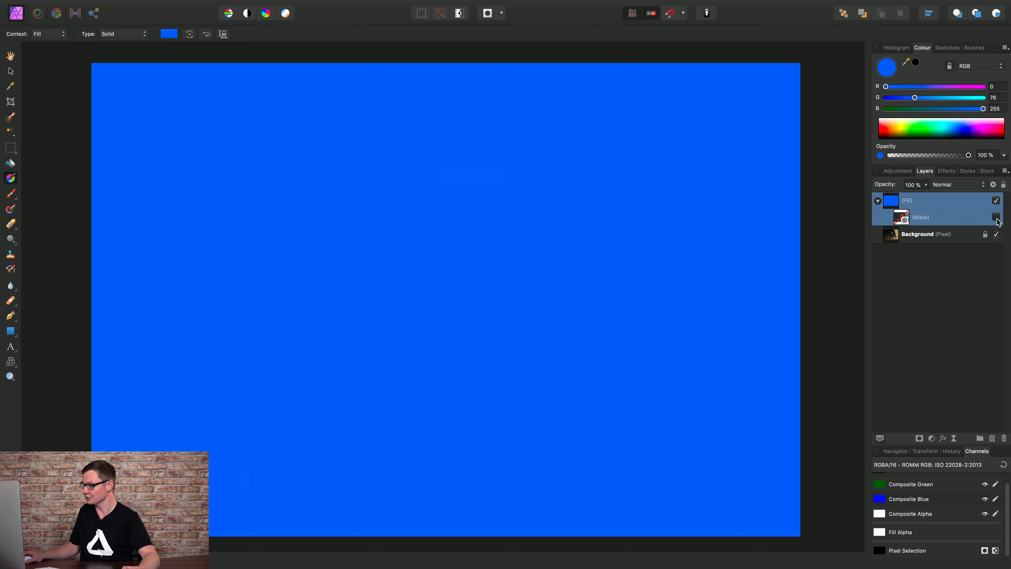
pyautogui.click(996, 217)
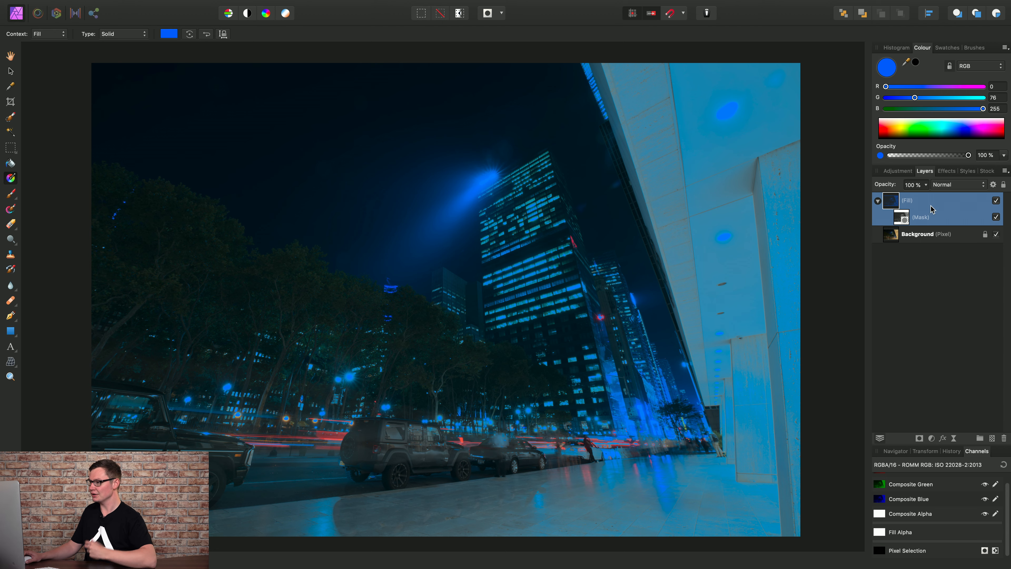
# - Set the blue fill layer's blend mode to Add and darken its colour to RGB 0, 49, 219
pyautogui.click(978, 185)
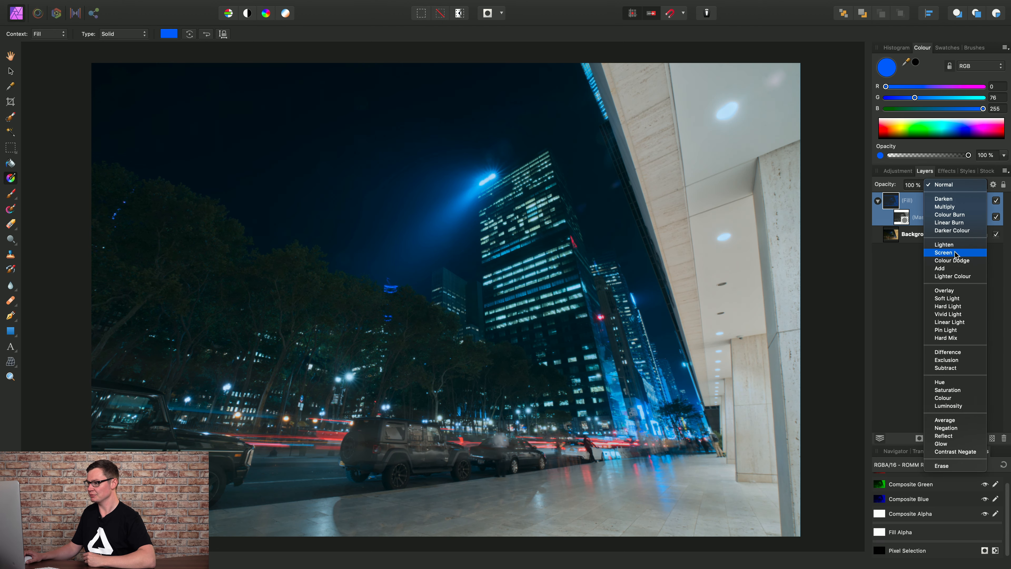
pyautogui.click(955, 269)
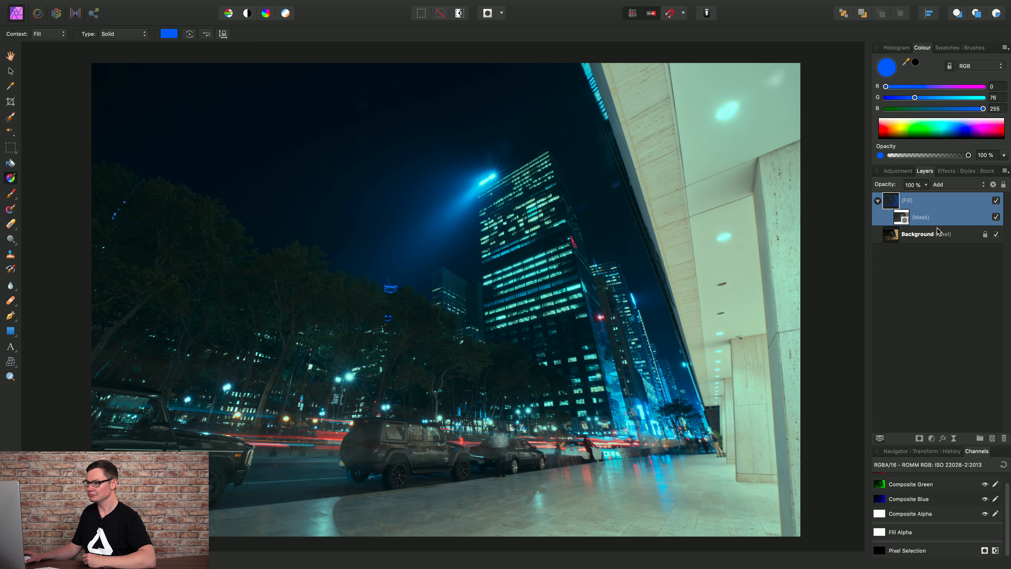
pyautogui.moveTo(915, 99)
pyautogui.mouseDown()
pyautogui.moveTo(929, 98)
pyautogui.moveTo(904, 98)
pyautogui.mouseUp()
pyautogui.moveTo(983, 109); pyautogui.dragTo(960, 114)
pyautogui.moveTo(886, 88)
pyautogui.mouseDown()
pyautogui.moveTo(904, 90)
pyautogui.moveTo(881, 93)
pyautogui.mouseUp()
pyautogui.moveTo(962, 108); pyautogui.dragTo(970, 111)
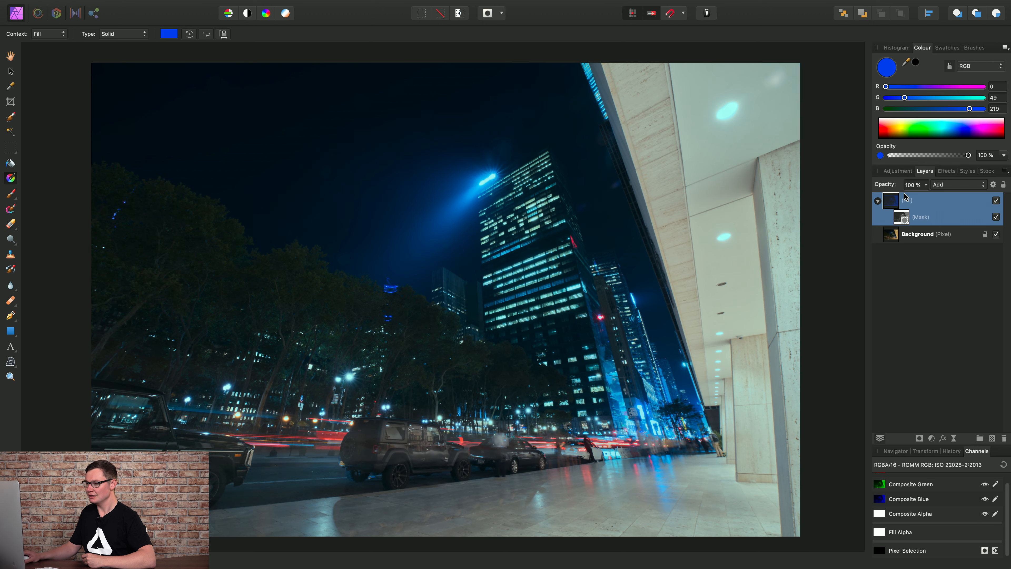
# - Lower the masked fill layer's opacity to 76 %, then hide and show the layer to compare the toning with the original photo
pyautogui.click(926, 184)
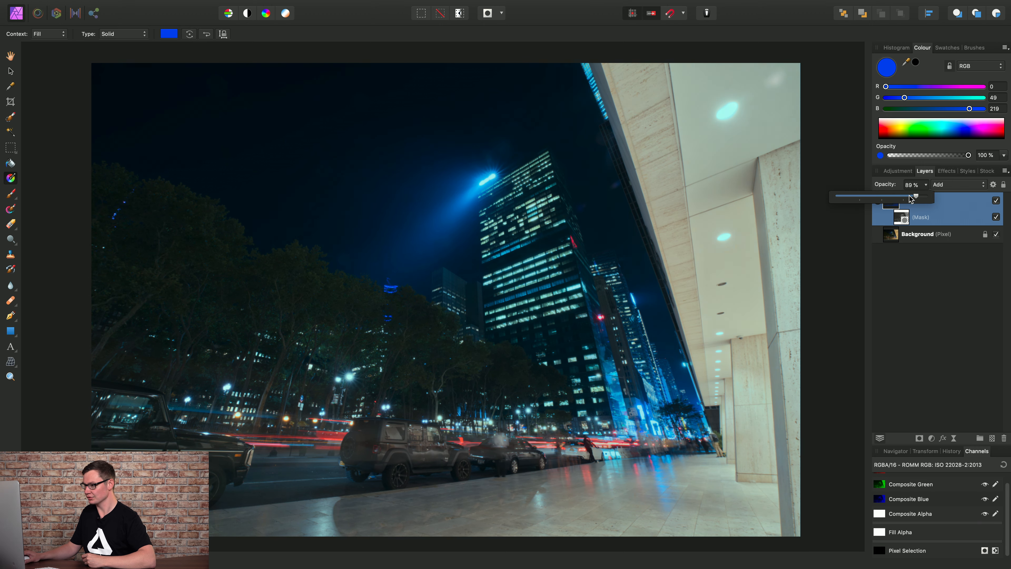
pyautogui.moveTo(923, 198); pyautogui.dragTo(898, 207)
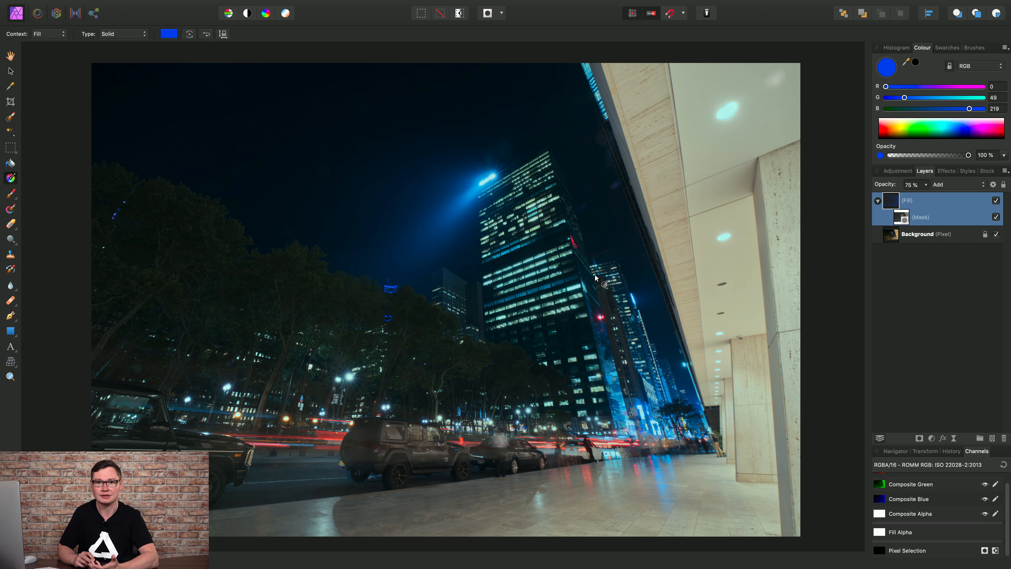
pyautogui.click(996, 200)
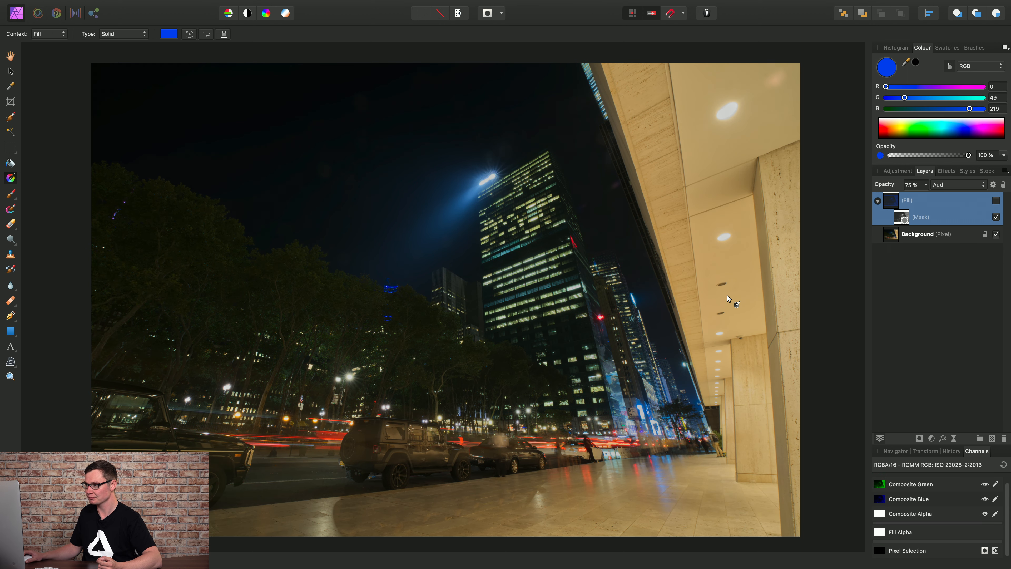
pyautogui.click(996, 201)
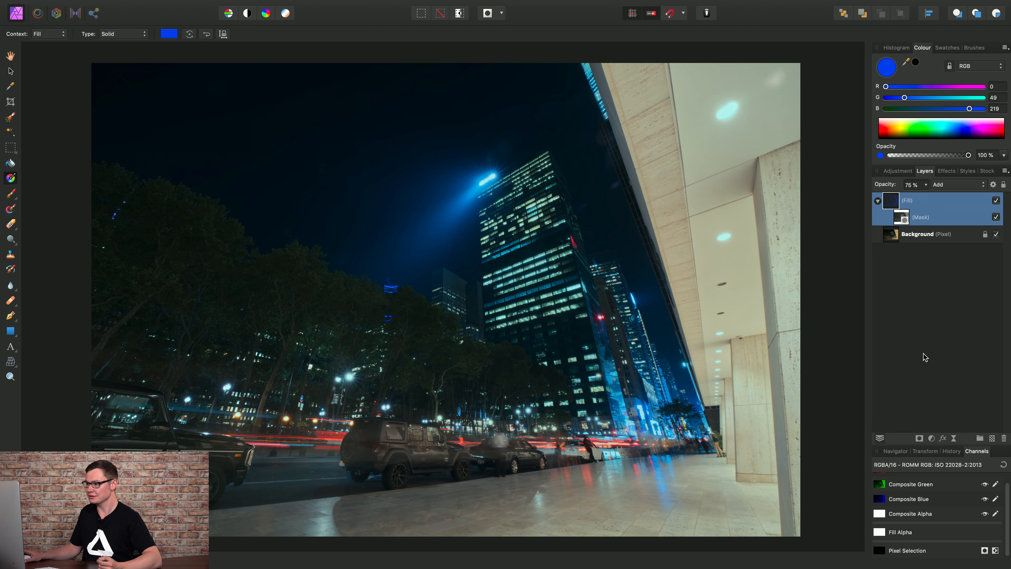